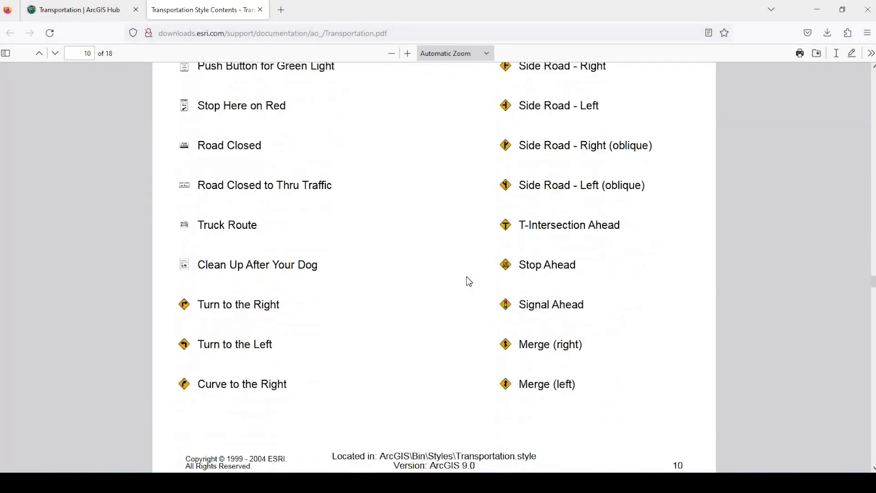
Scroll through the road-sign marker symbols on pages 10–11 of Transportation.pdf.
scroll(466, 277, "down", 10)
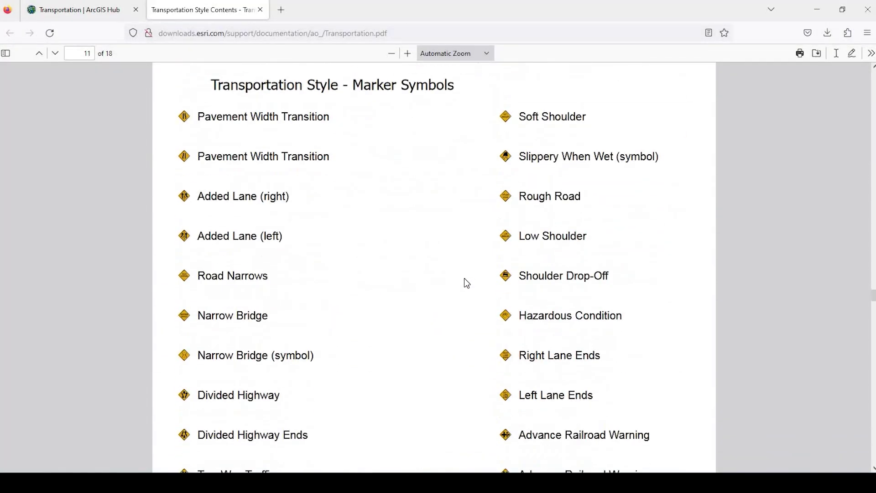
scroll(464, 278, "down", 7)
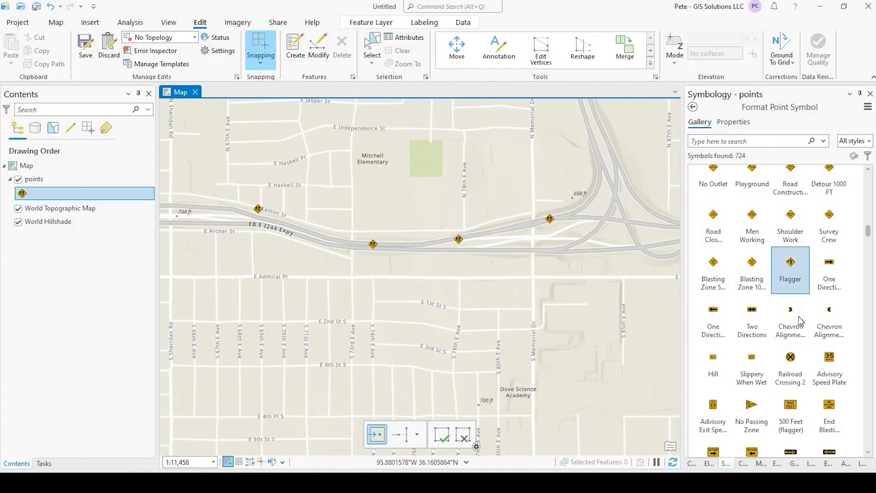
scroll(798, 316, "down", 3)
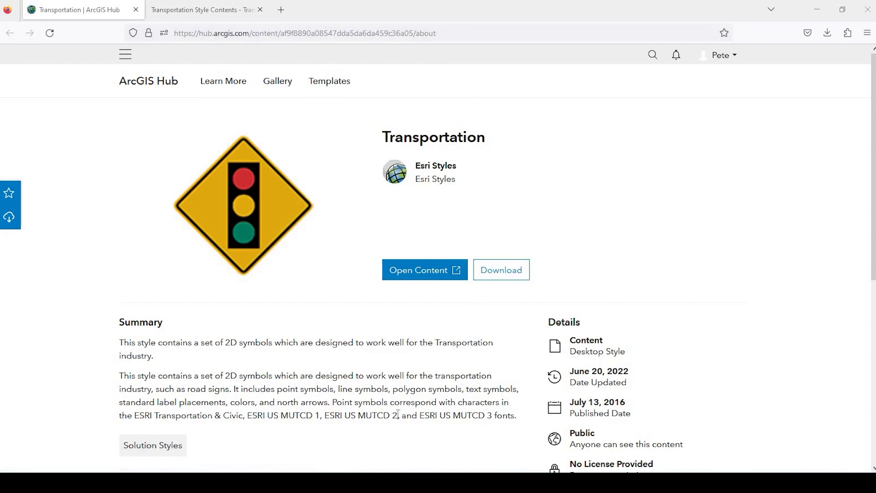
Download the Transportation style file from ArcGIS Hub and open the Downloads folder.
left_click(507, 272)
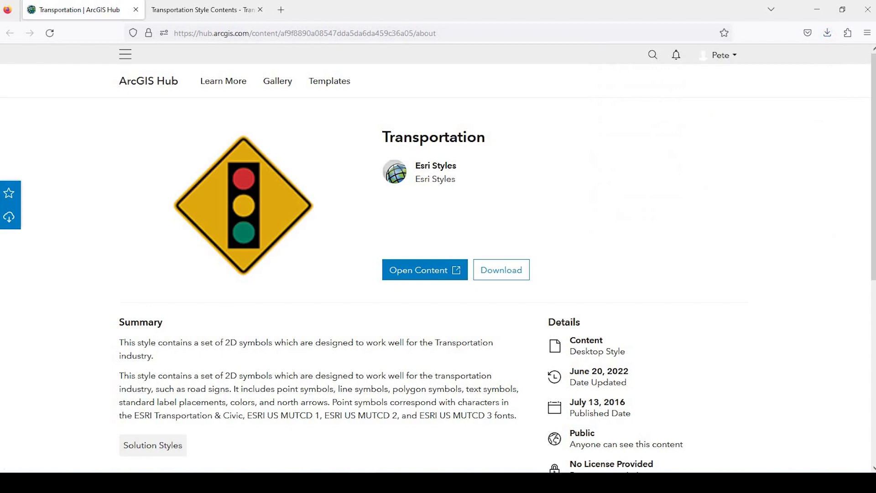
left_click(172, 405)
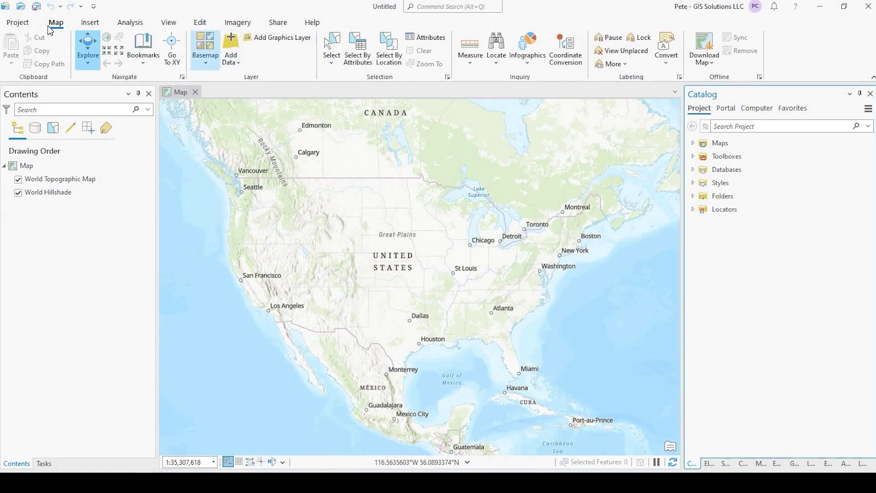
Check the Insert tab's style Add options, then expand Styles in Catalog to list the project styles.
left_click(90, 24)
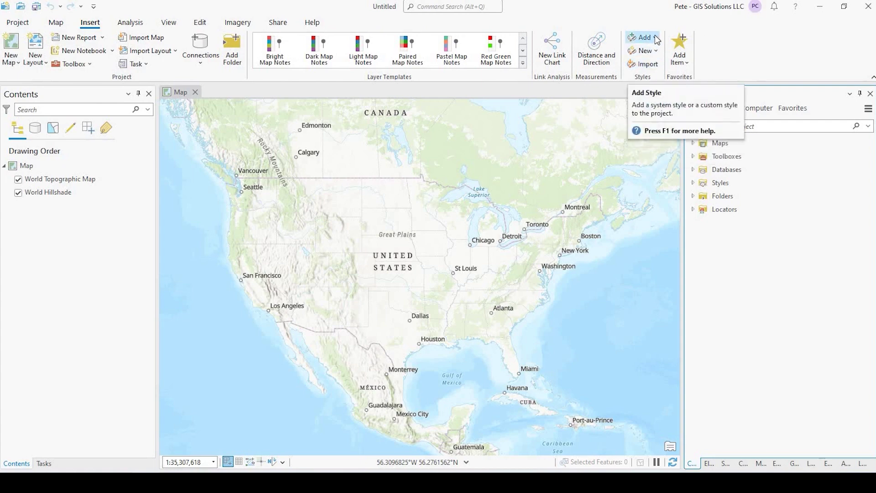
left_click(656, 38)
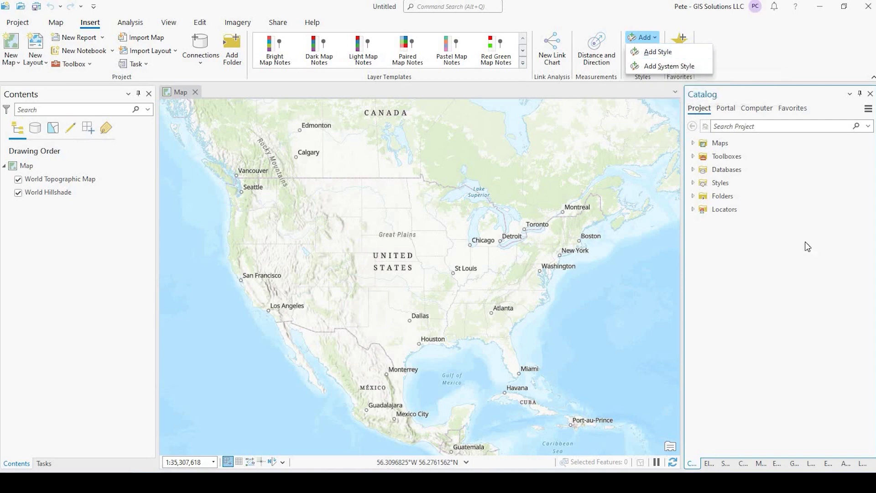
left_click(767, 453)
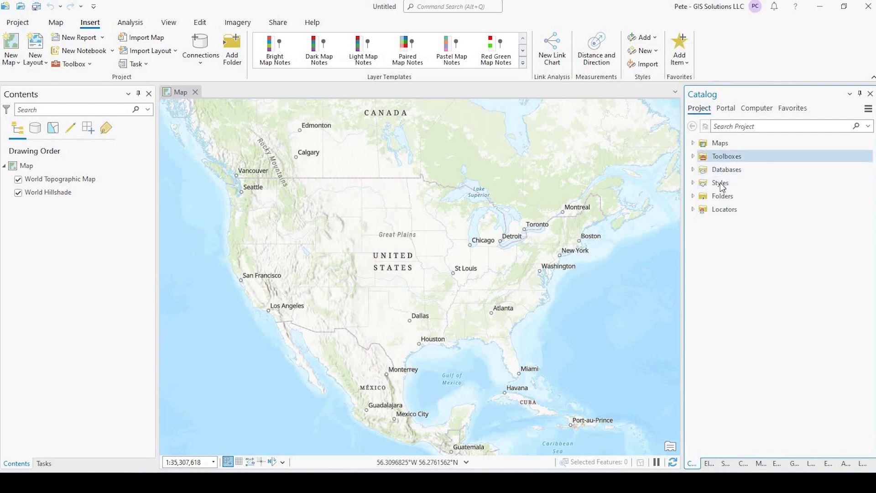
left_click(700, 185)
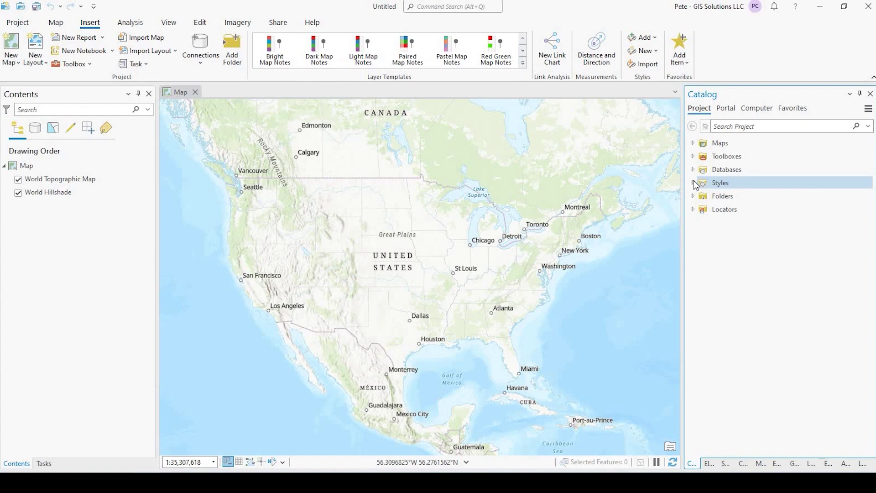
left_click(692, 182)
left_click(717, 250)
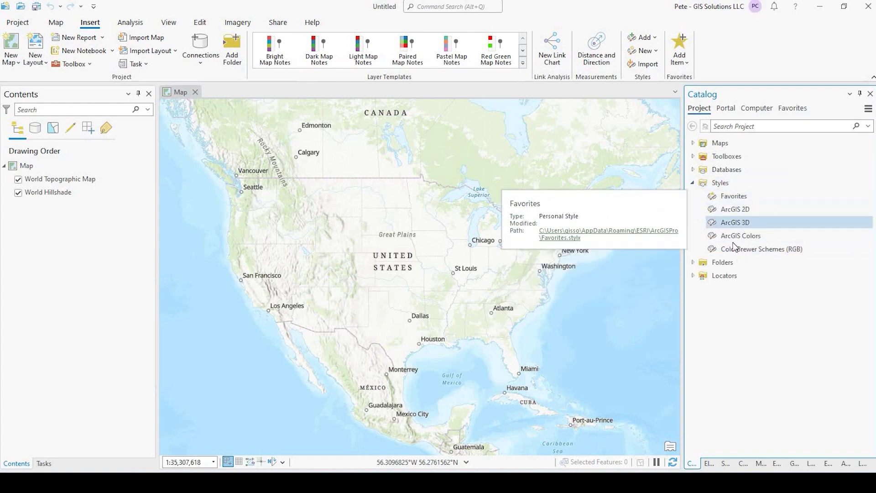
Add Transportation_en from the Downloads folder to the project's Styles.
right_click(722, 185)
mouse_move(753, 191)
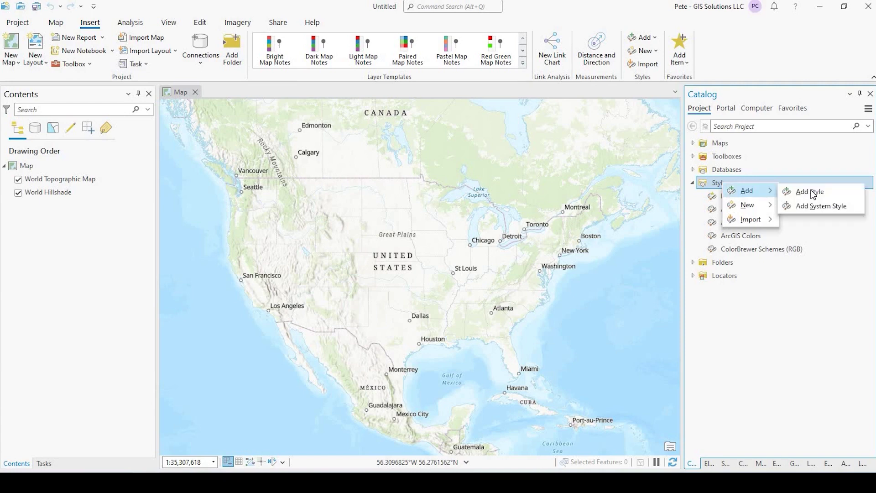
left_click(811, 192)
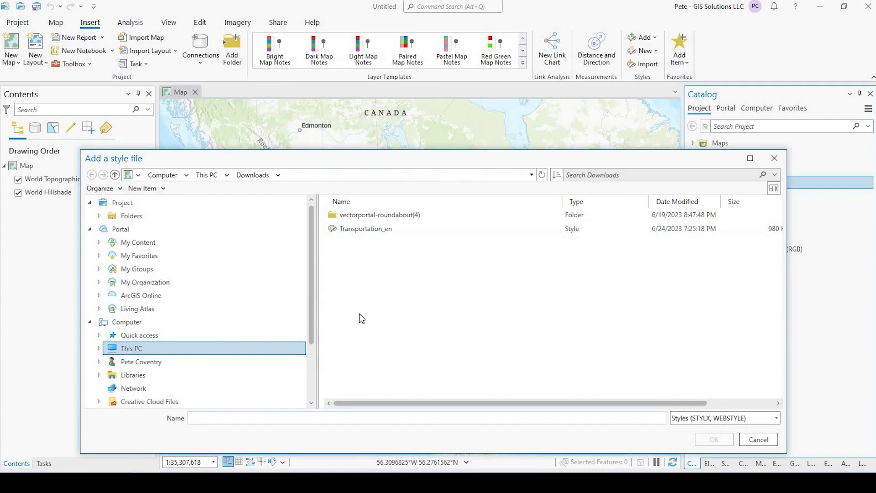
left_click(365, 229)
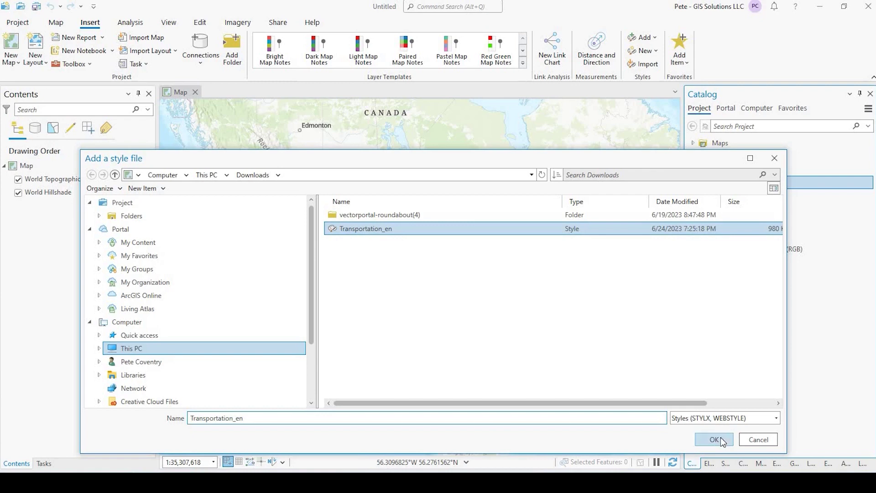
key("Return")
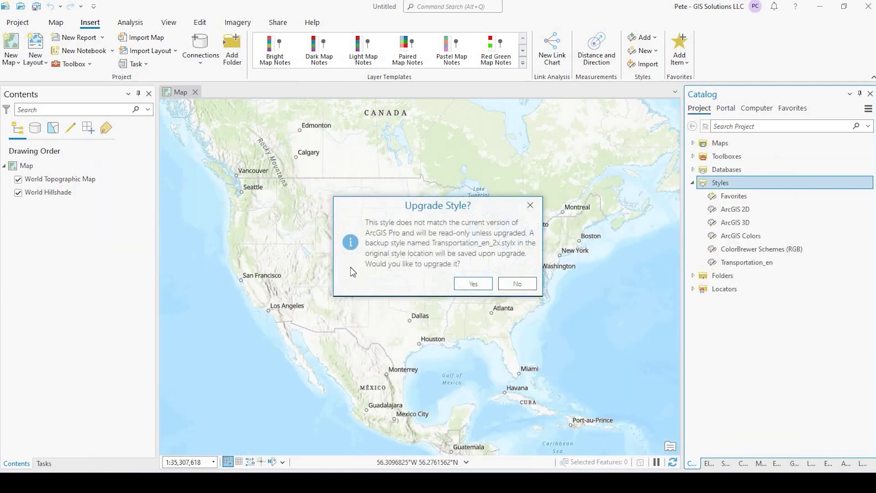
Accept upgrading Transportation_en, then check the ArcGIS Pro version under Project > About.
left_click(467, 284)
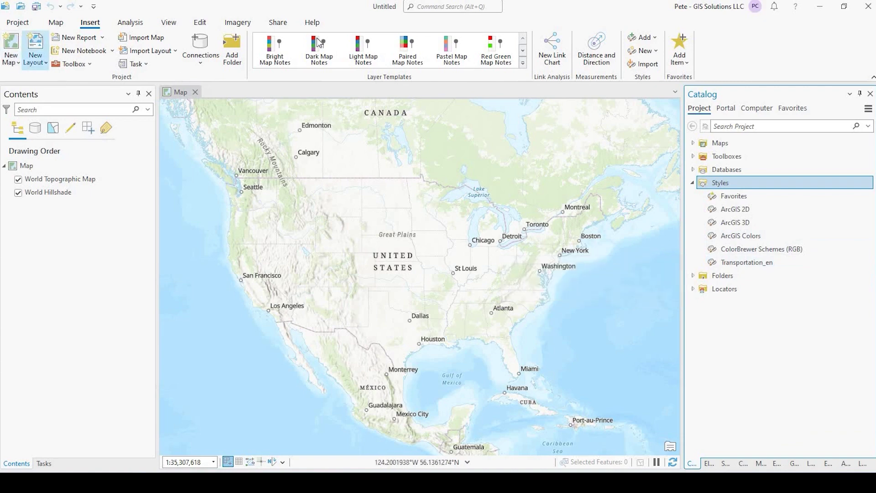
left_click(15, 24)
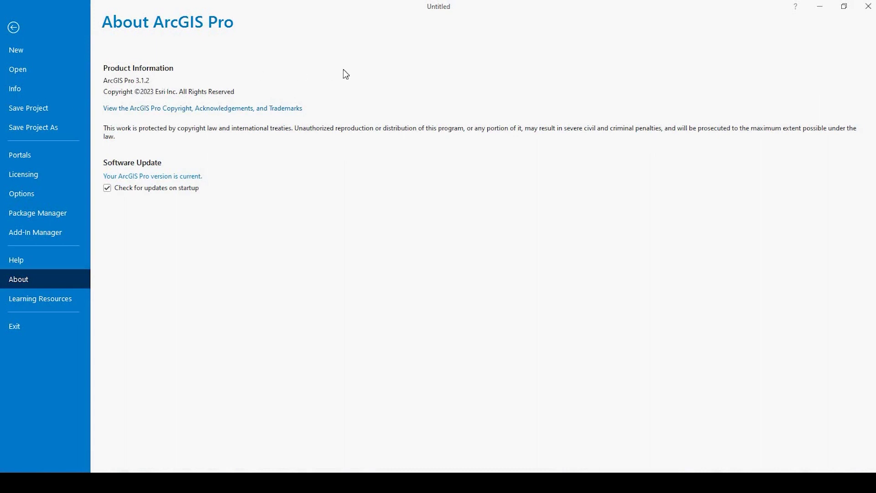
left_click(13, 27)
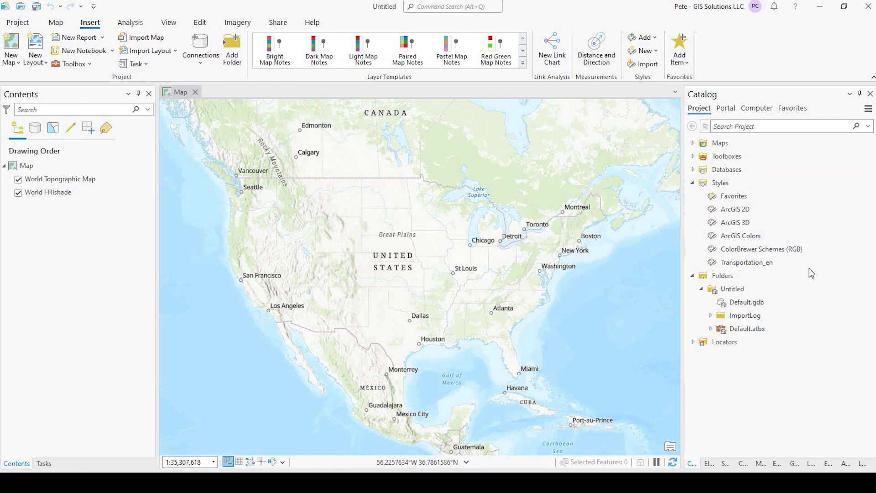
Create a Point feature class named 'points' in Default.gdb and add it to the map.
left_click(744, 305)
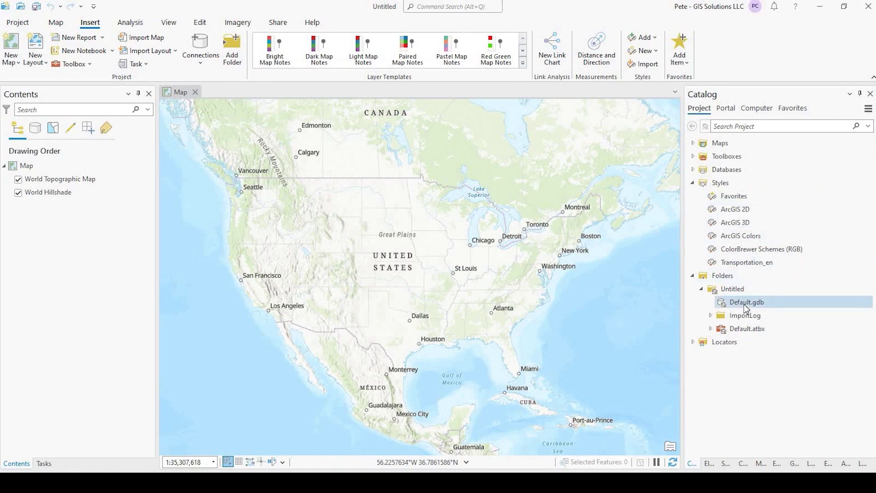
right_click(746, 306)
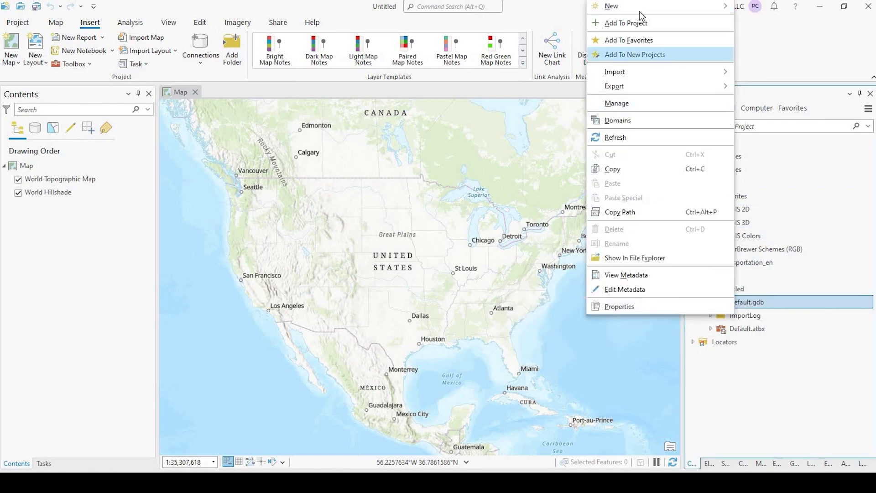
mouse_move(729, 7)
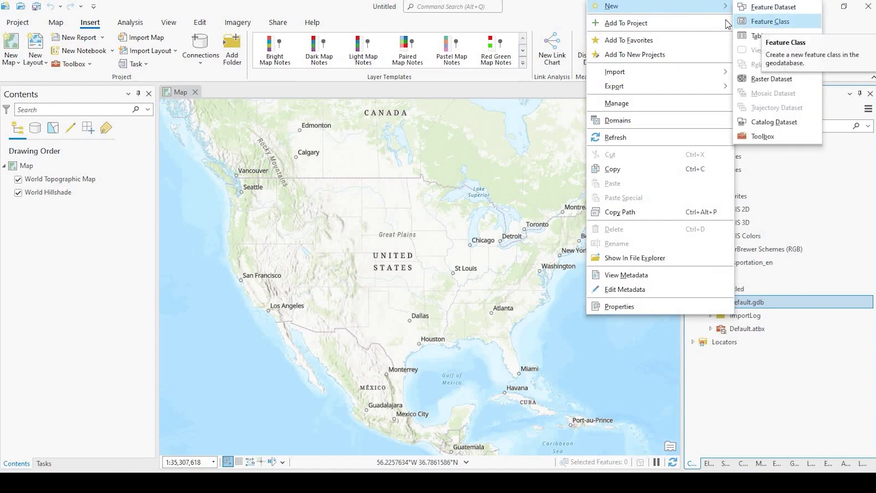
left_click(757, 21)
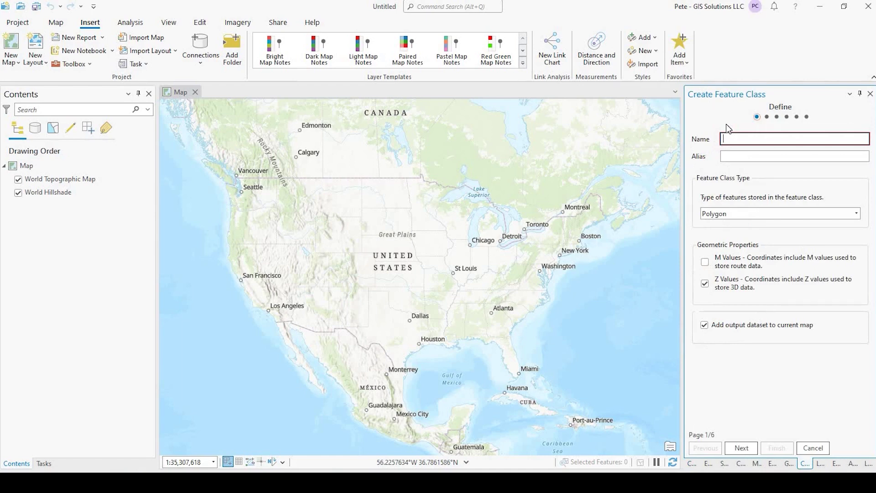
type("points")
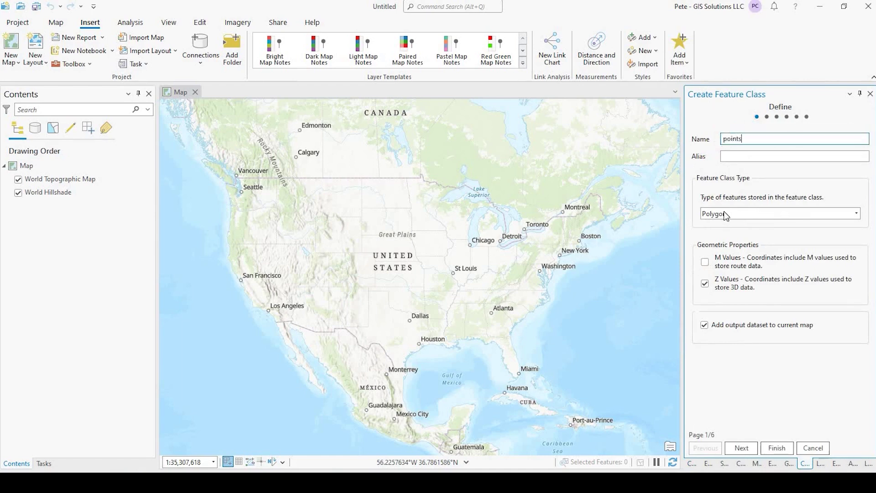
key("Tab")
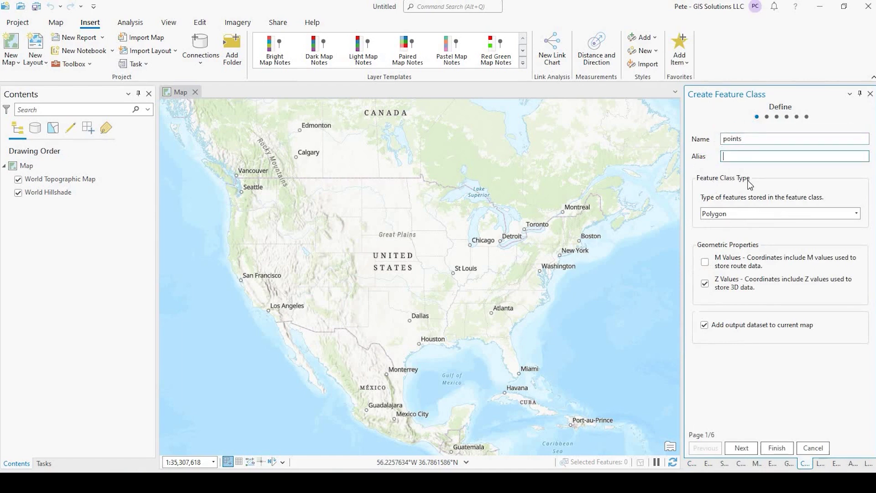
left_click(747, 214)
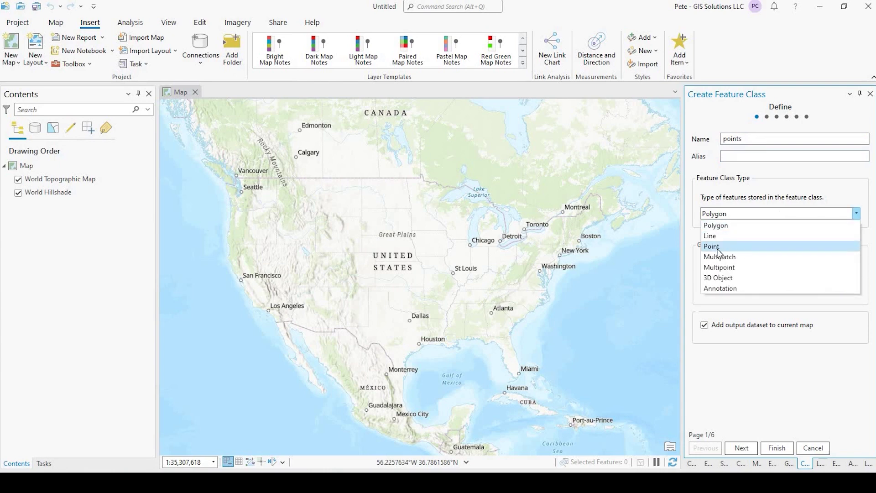
key("Return")
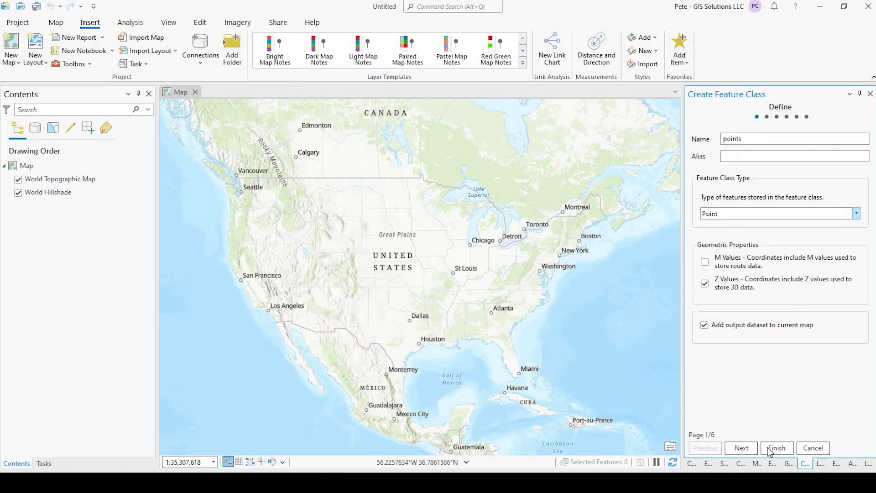
left_click(768, 448)
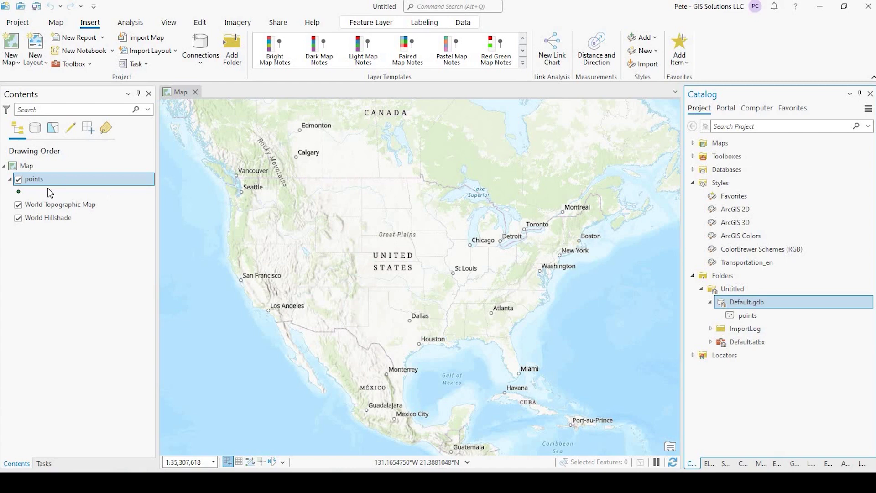
Using the points template, place the first point on the highway near E Archer St and save edits.
left_click(87, 127)
left_click(200, 23)
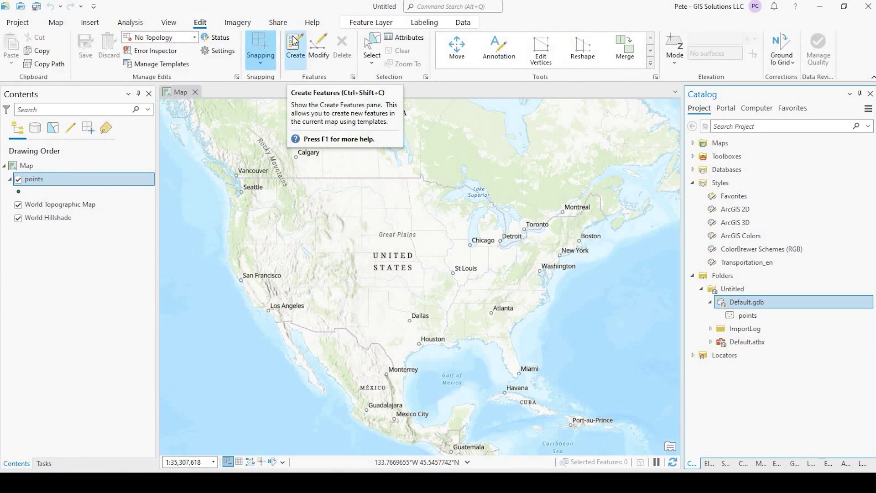
left_click(293, 41)
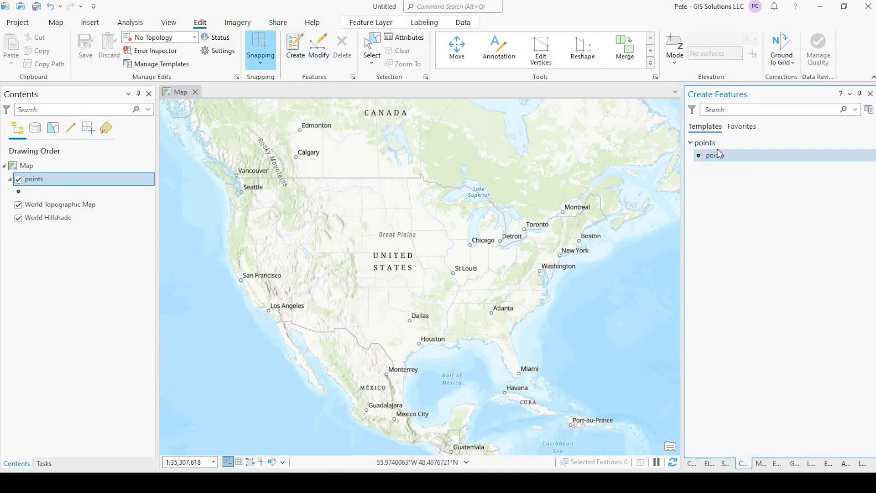
left_click(717, 153)
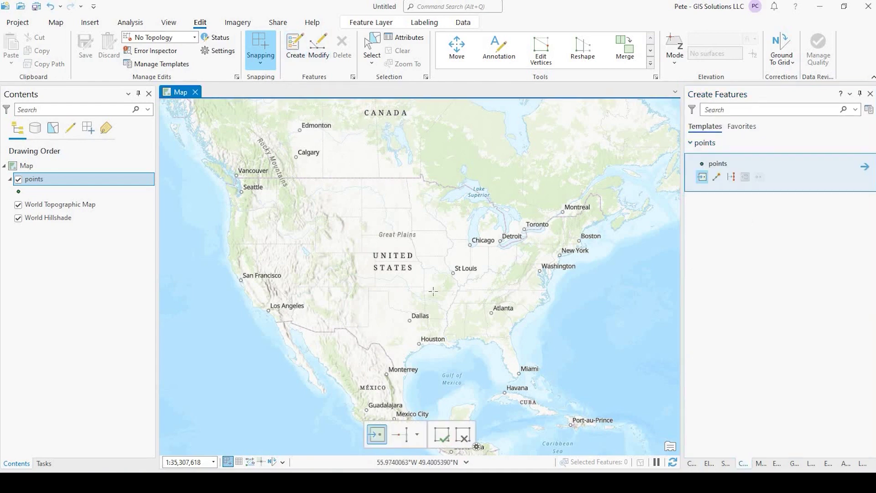
scroll(420, 294, "up", 5)
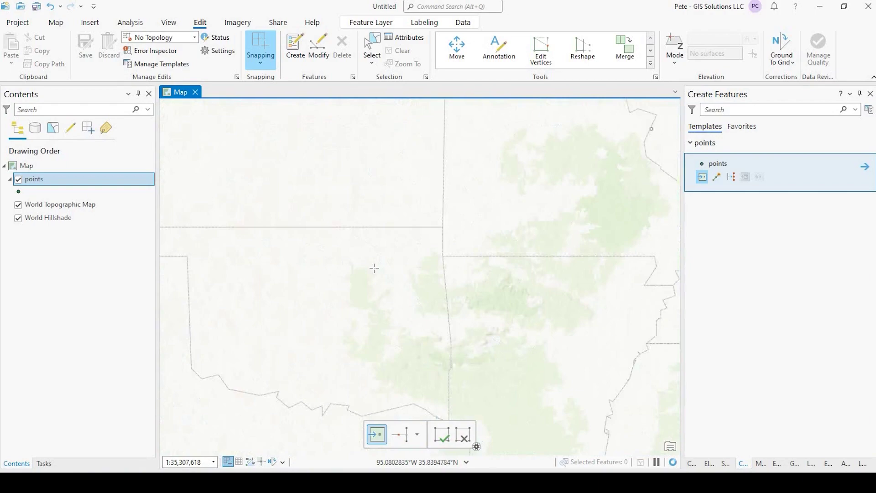
scroll(397, 278, "up", 5)
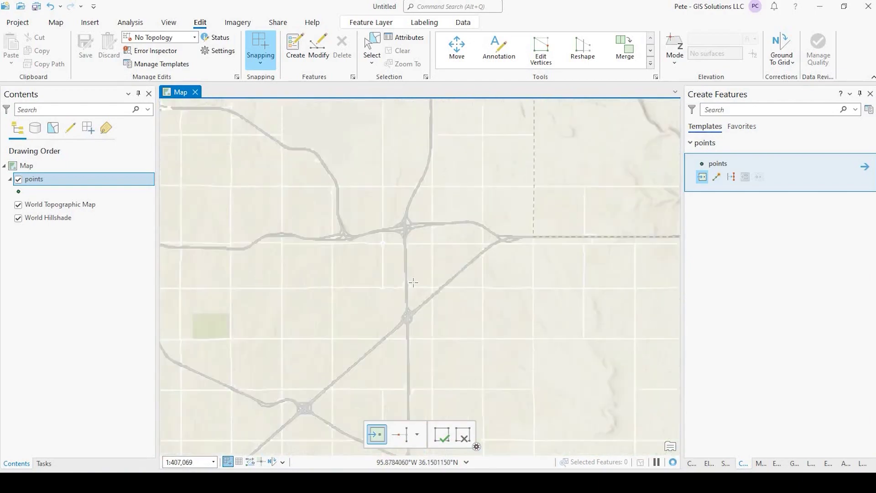
scroll(413, 282, "up", 5)
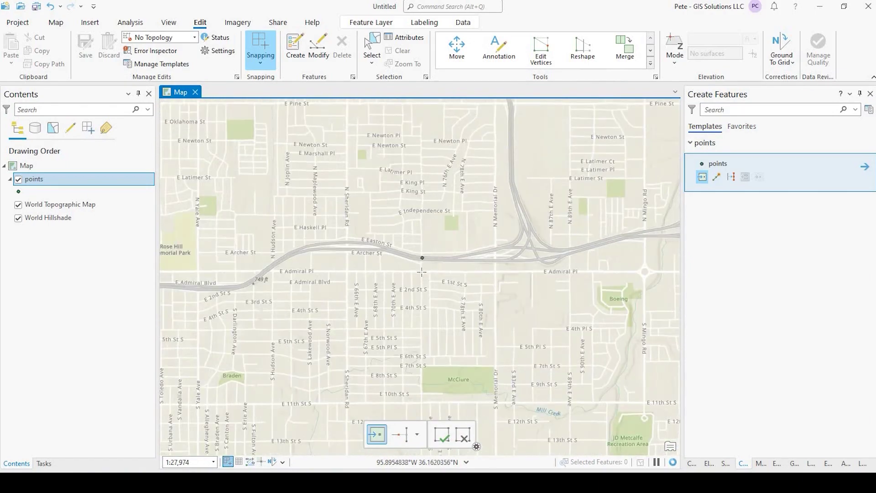
left_click(429, 258)
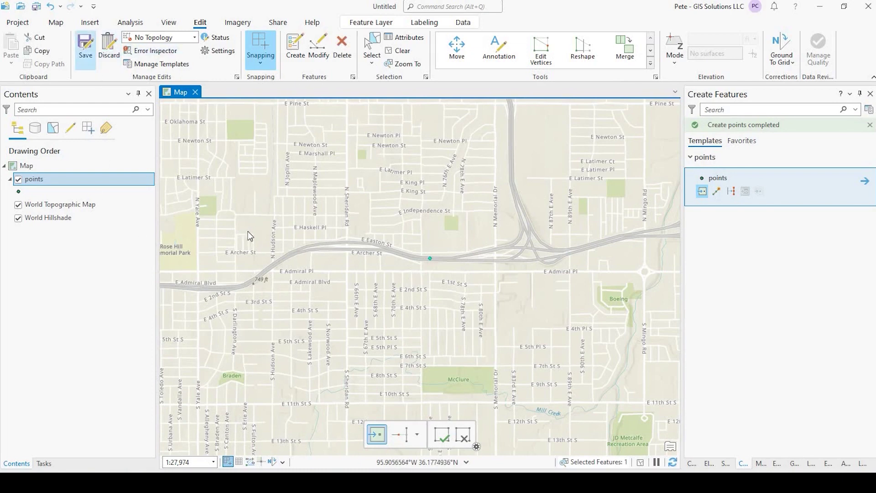
key("Return")
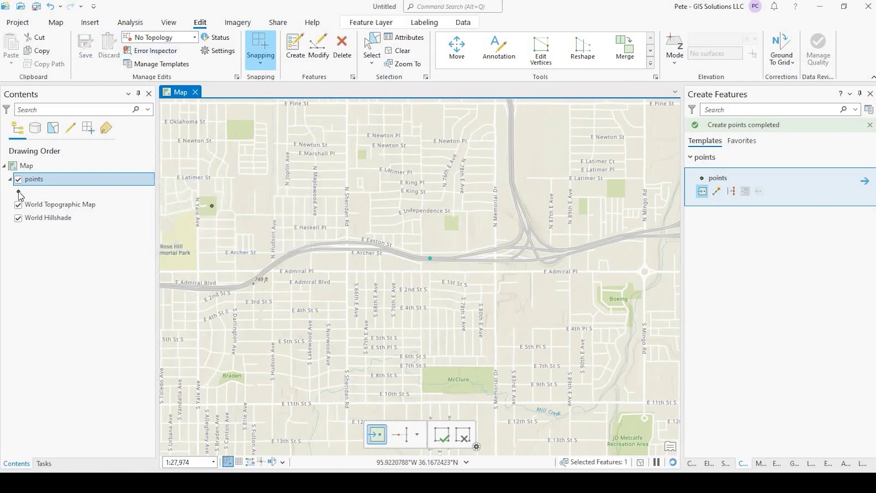
Preview Transportation_en route and speed signs (US Route 3, Speed Limit 60, 75) on the points layer.
left_click(19, 191)
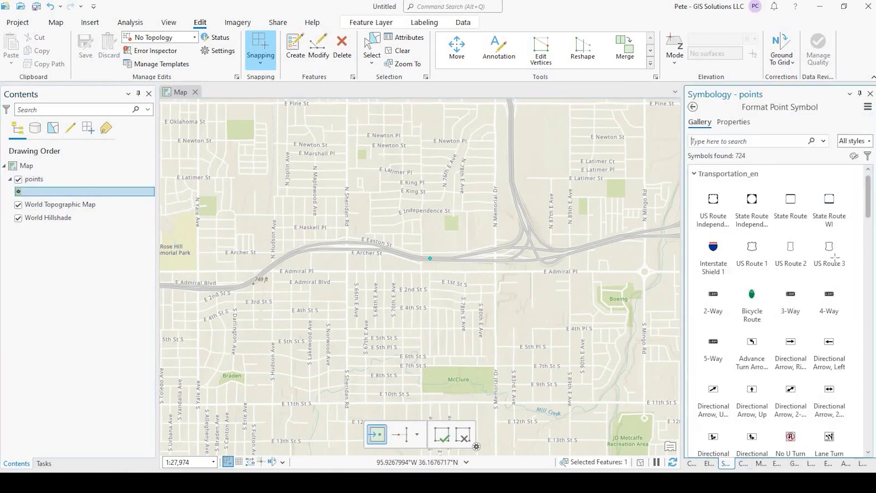
left_click(824, 246)
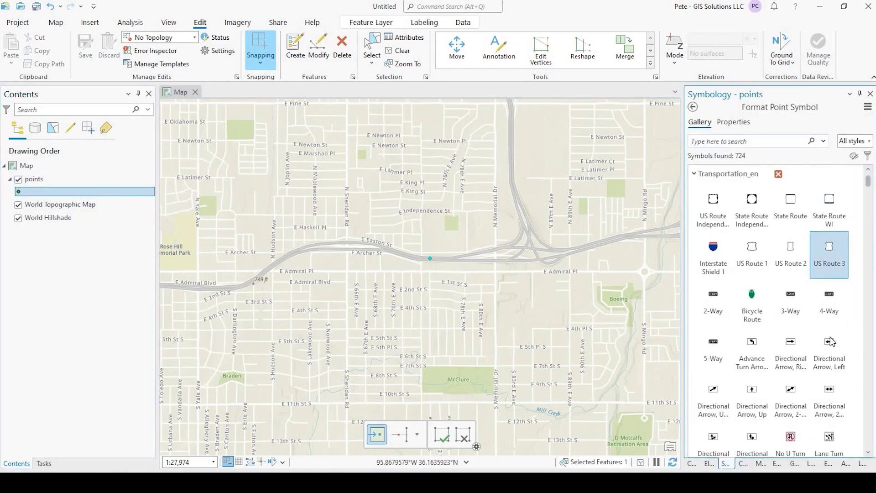
left_click(778, 174)
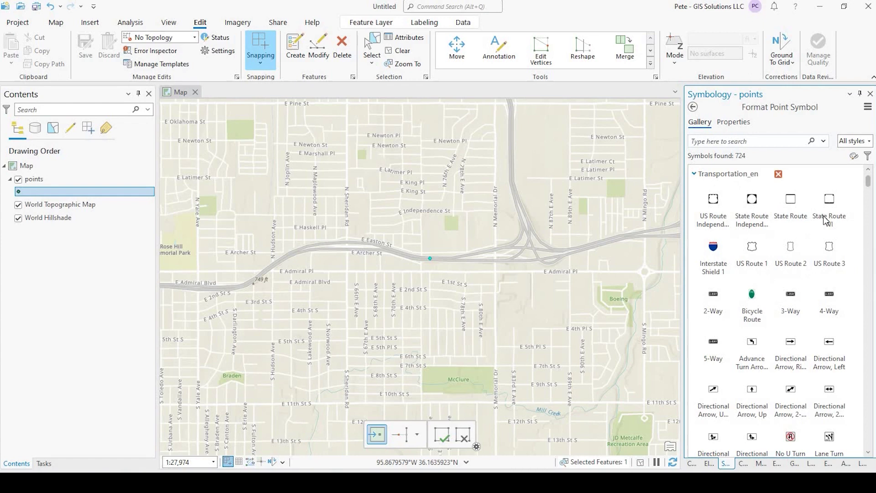
scroll(836, 273, "down", 2)
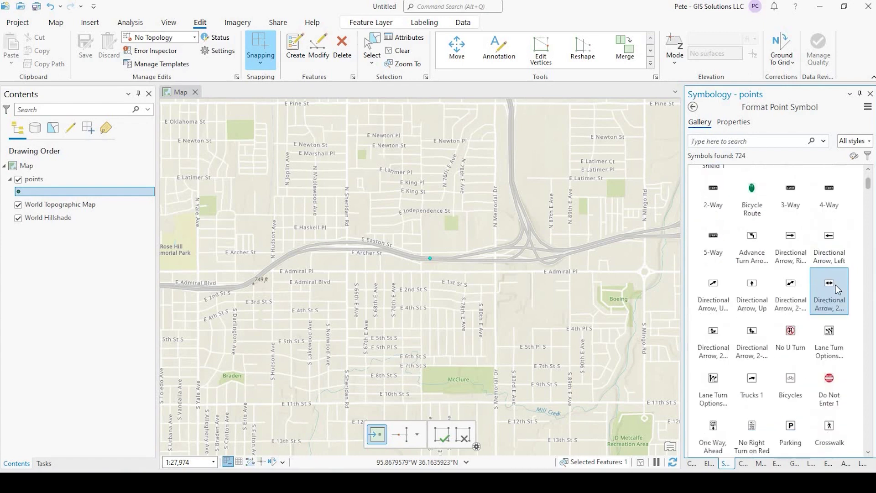
scroll(838, 290, "down", 5)
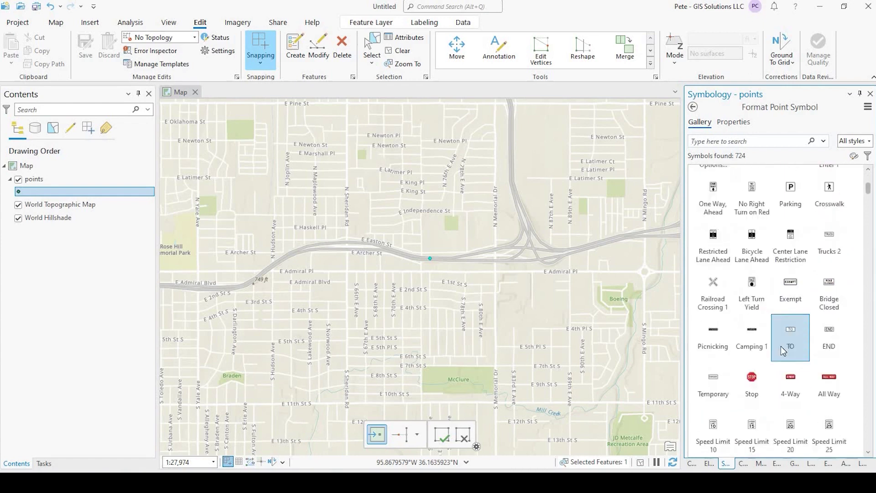
scroll(782, 350, "down", 4)
left_click(790, 347)
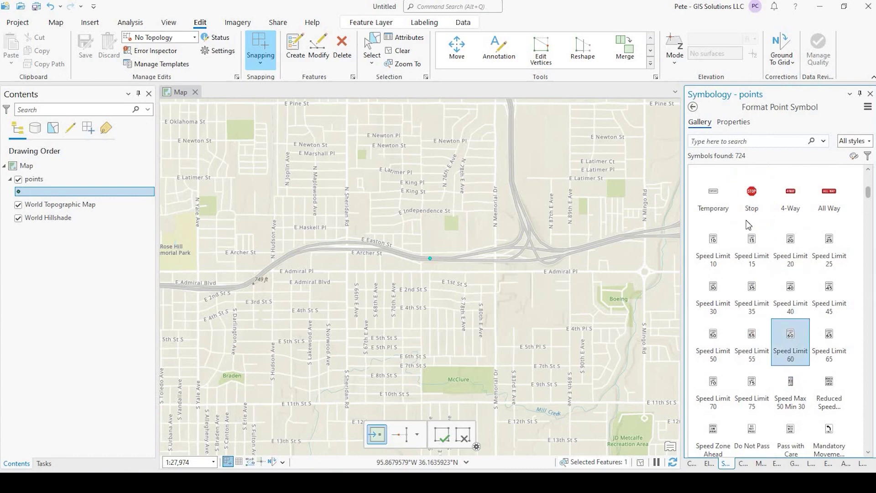
scroll(754, 307, "down", 1)
left_click(753, 255)
scroll(755, 297, "down", 2)
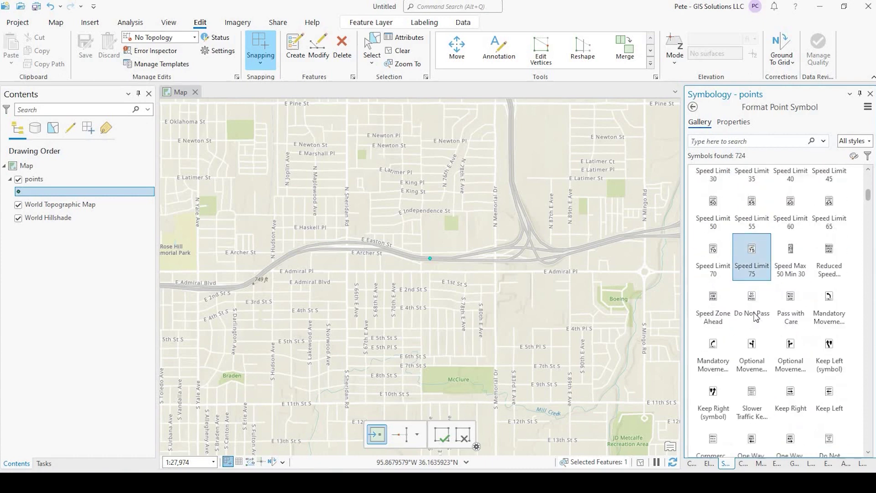
scroll(755, 317, "down", 2)
left_click(823, 369)
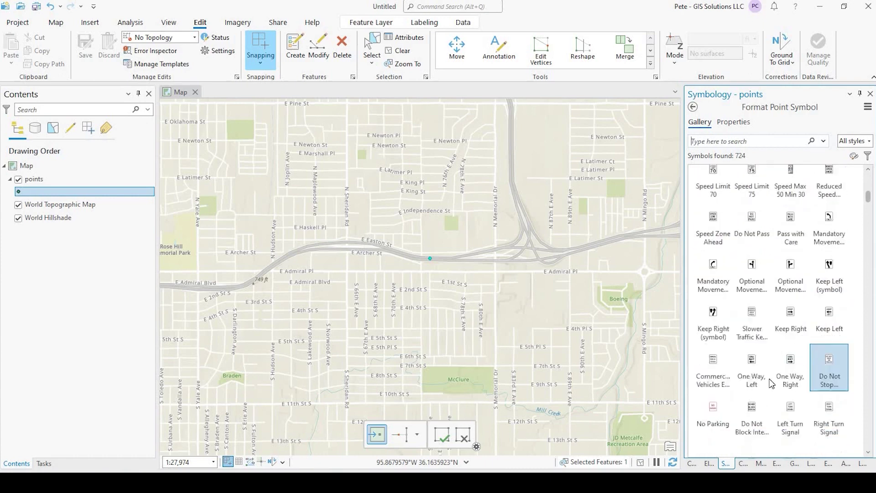
Preview more regulatory signs such as No Bicycles, one-way and no-parking symbols.
scroll(771, 381, "down", 1)
left_click(784, 364)
scroll(786, 361, "down", 2)
left_click(791, 359)
left_click(785, 326)
scroll(776, 328, "down", 2)
left_click(777, 338)
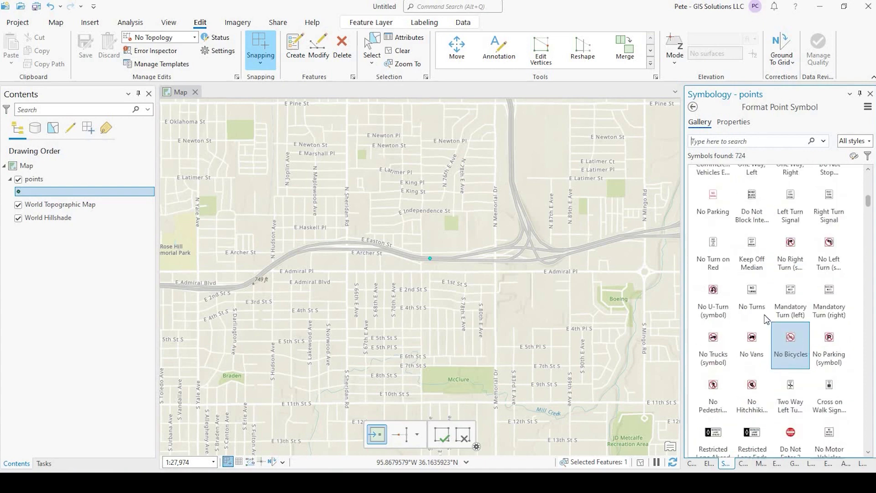
left_click(751, 349)
scroll(757, 360, "down", 1)
left_click(755, 360)
scroll(776, 365, "down", 2)
left_click(789, 365)
scroll(771, 369, "down", 1)
left_click(751, 372)
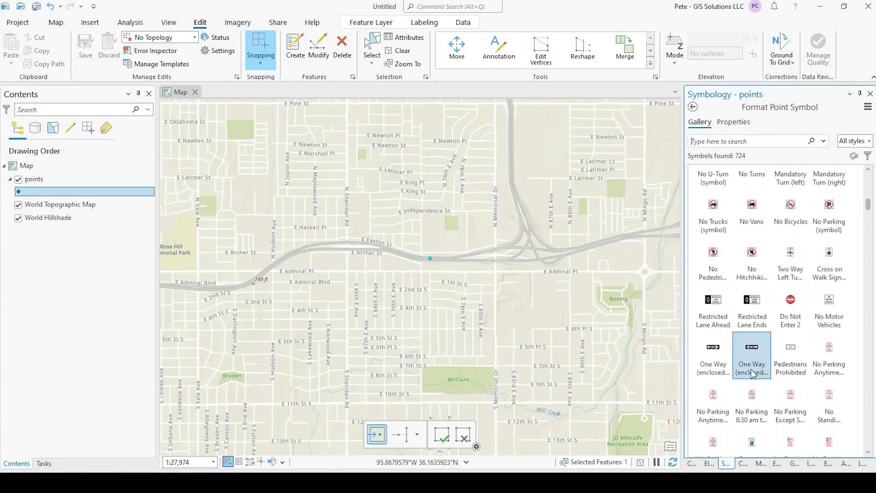
scroll(775, 370, "down", 2)
left_click(790, 374)
scroll(771, 365, "down", 2)
left_click(751, 360)
left_click(829, 269)
left_click(752, 269)
left_click(790, 214)
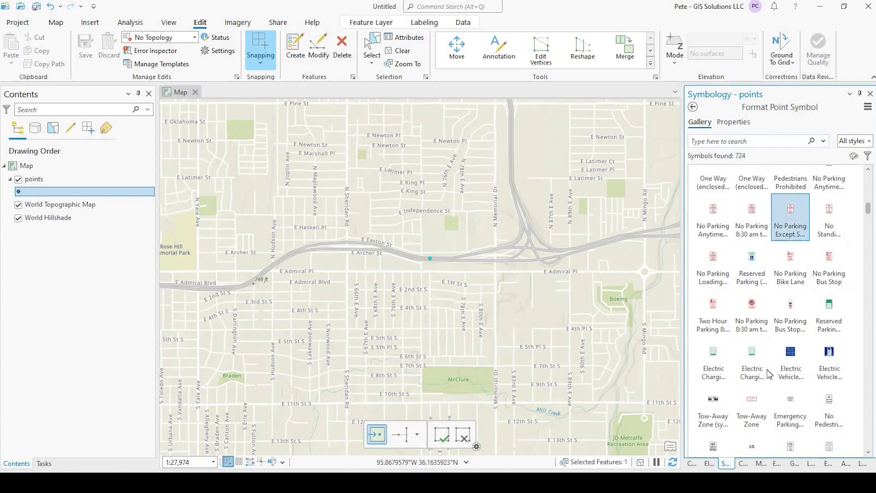
left_click(828, 360)
left_click(790, 361)
left_click(751, 360)
scroll(766, 374, "down", 2)
left_click(752, 365)
scroll(766, 378, "down", 2)
Browse the warning signs and apply Added Lane (left) to the points layer.
left_click(752, 387)
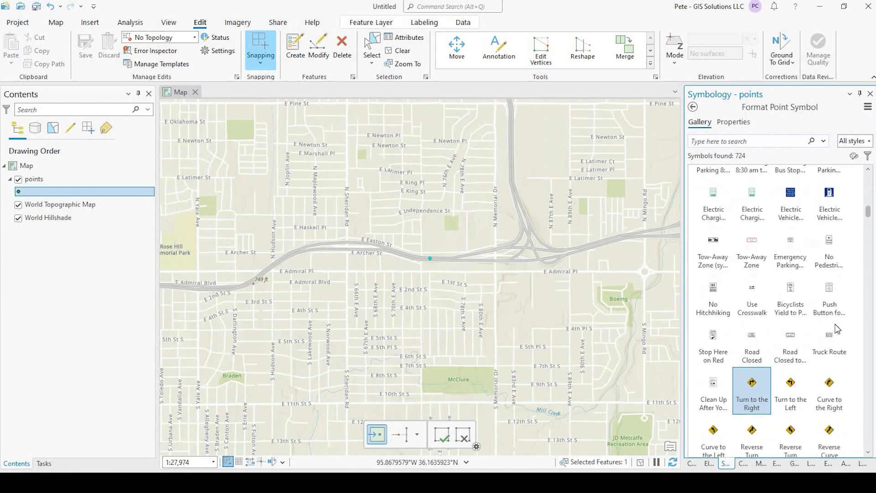
scroll(803, 347, "down", 2)
left_click(790, 367)
left_click(829, 338)
scroll(803, 356, "down", 1)
left_click(790, 363)
left_click(751, 356)
left_click(756, 417)
scroll(753, 402, "down", 1)
left_click(752, 383)
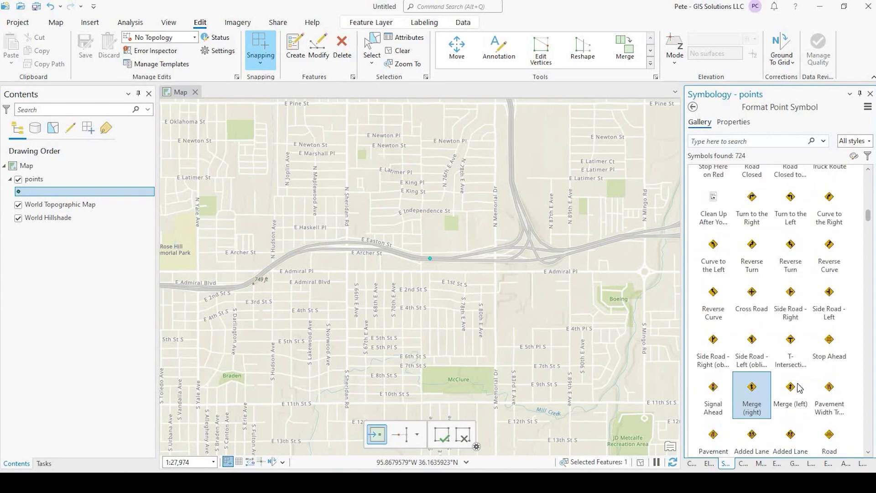
left_click(791, 365)
scroll(792, 372, "down", 1)
left_click(793, 392)
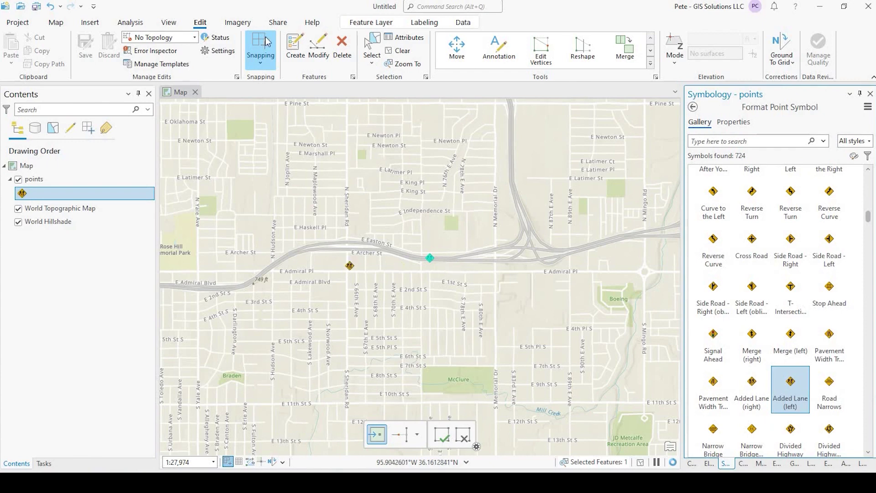
Add three more Added Lane (left) sign points along the EB E 1244 Expressway.
left_click(370, 45)
left_click(467, 267)
scroll(467, 266, "up", 3)
left_click(554, 223)
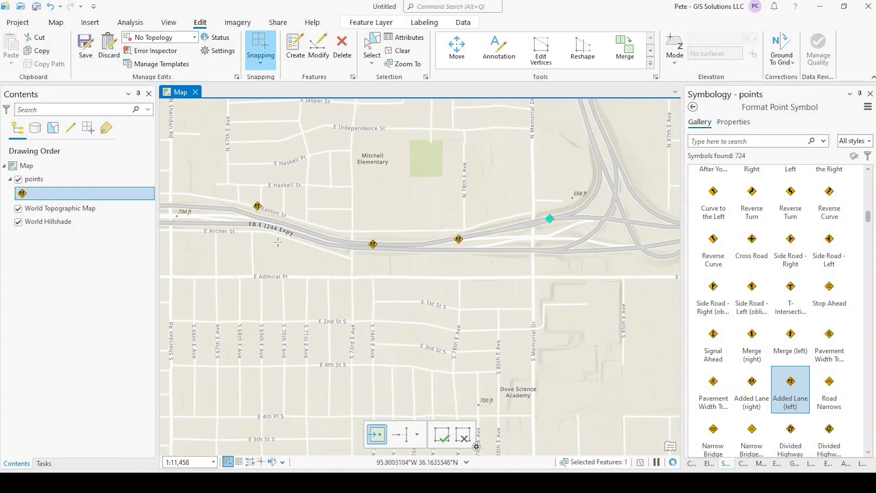
left_click(258, 209)
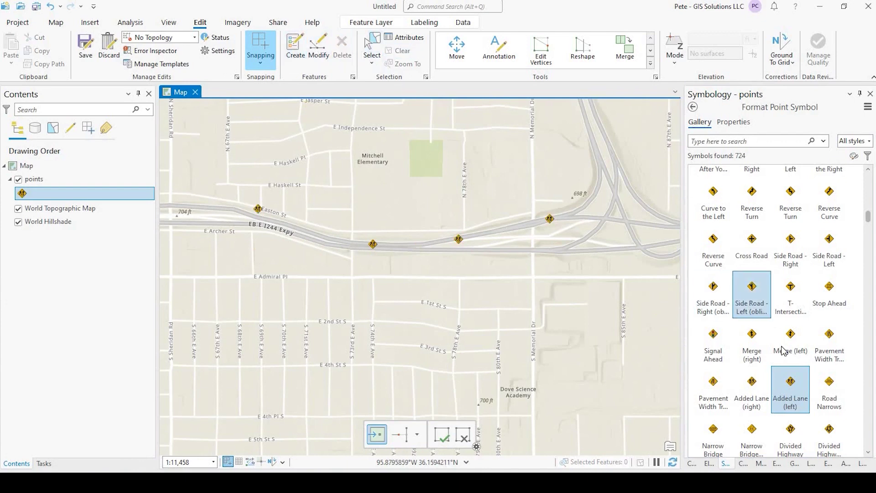
Place a fifth sign point south of the expressway, east of S Memorial Dr.
scroll(775, 319, "down", 2)
scroll(783, 347, "down", 6)
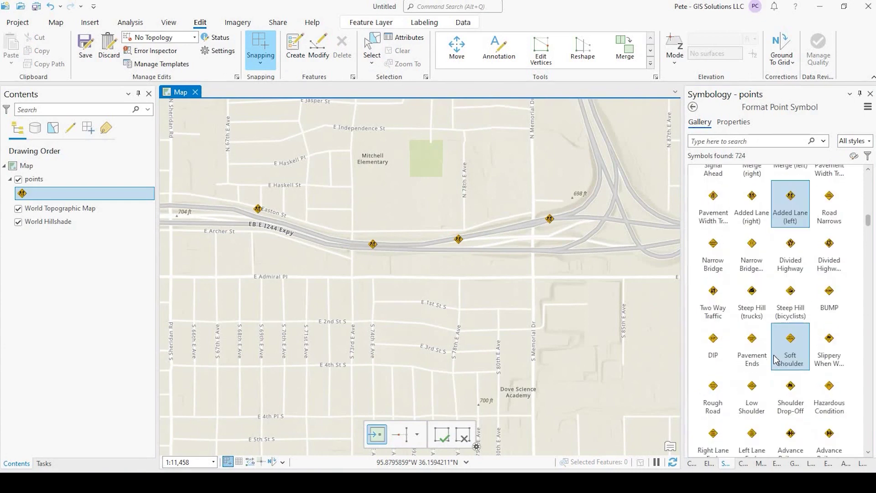
scroll(773, 360, "down", 4)
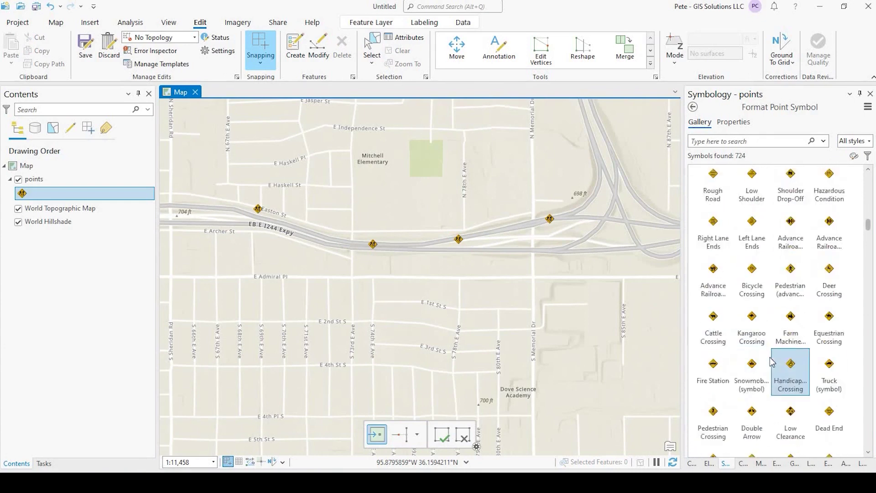
scroll(772, 364, "down", 2)
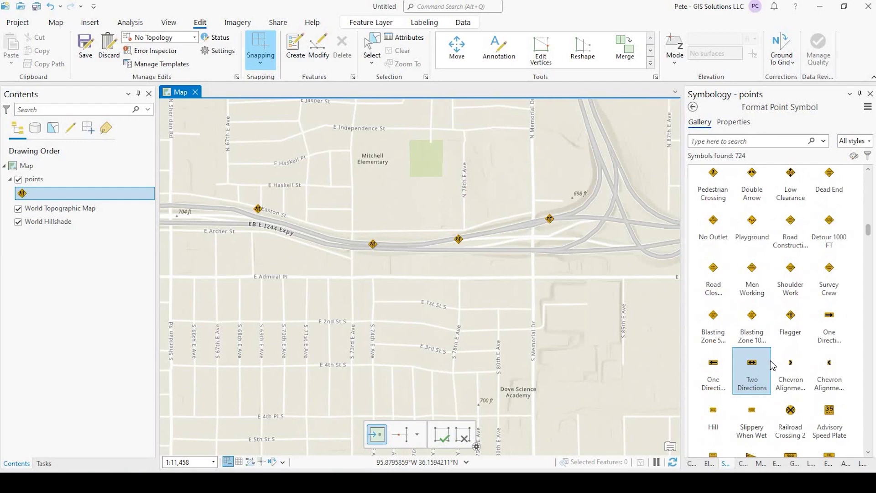
scroll(794, 354, "down", 1)
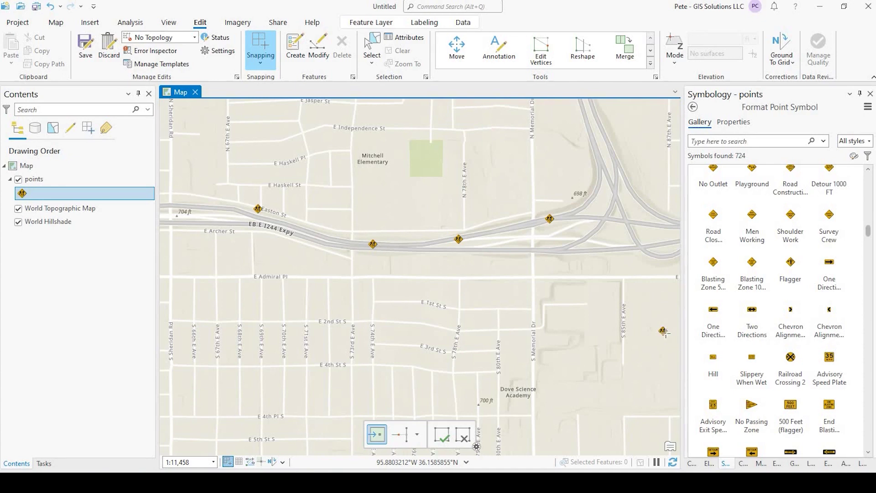
left_click(584, 310)
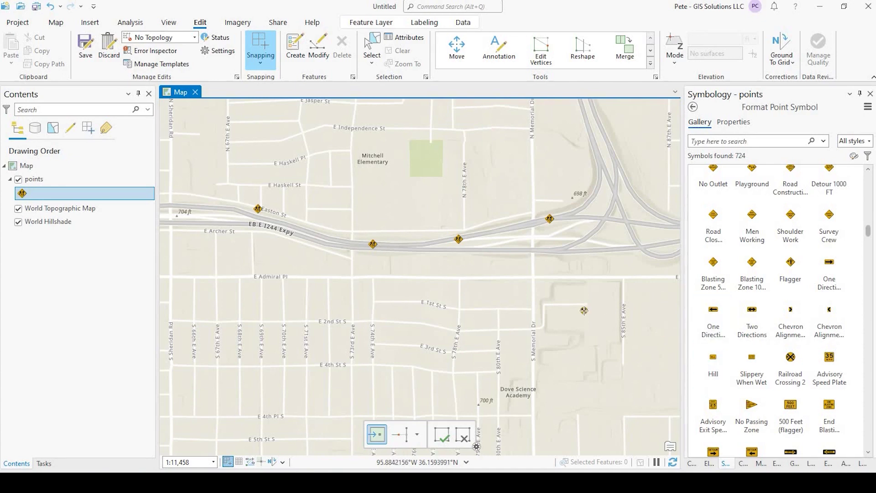